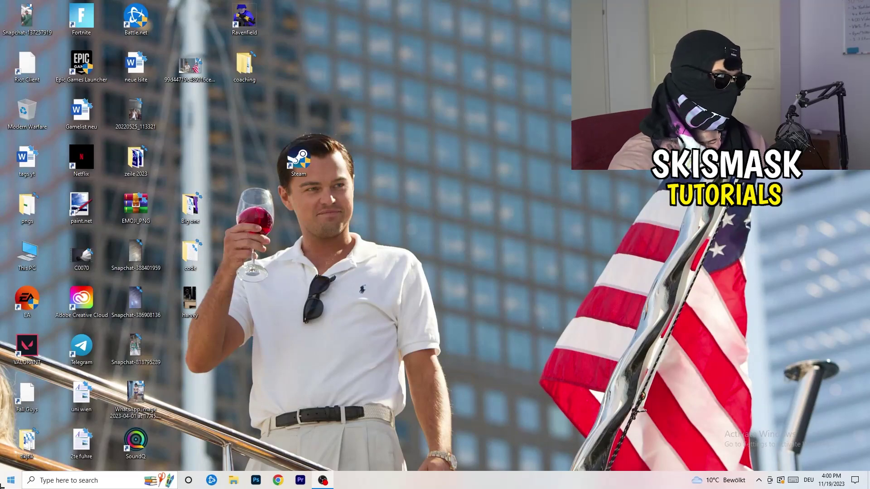
- Open Windows Settings from the Start menu and go to the Gaming category's Xbox Game Bar page
key(super)
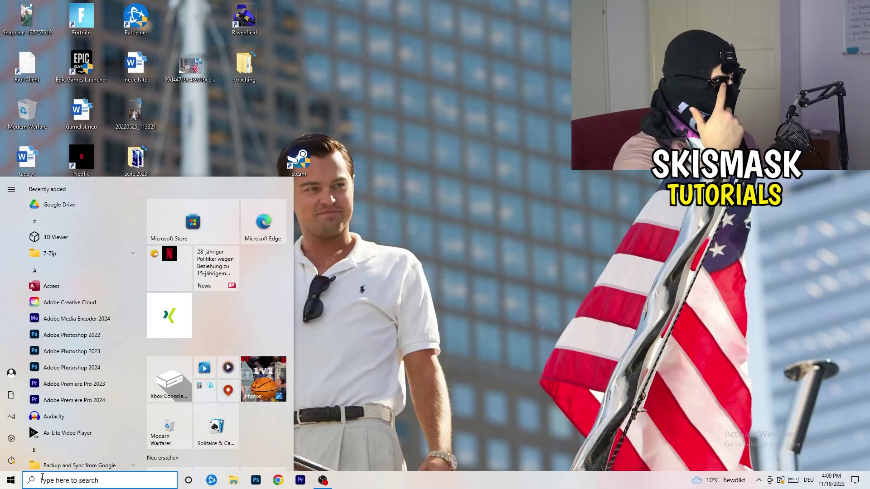
click(12, 438)
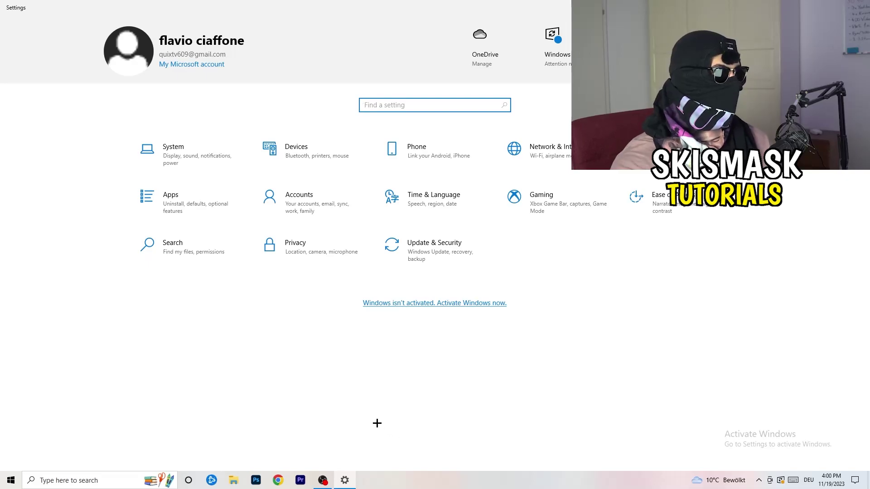
click(565, 221)
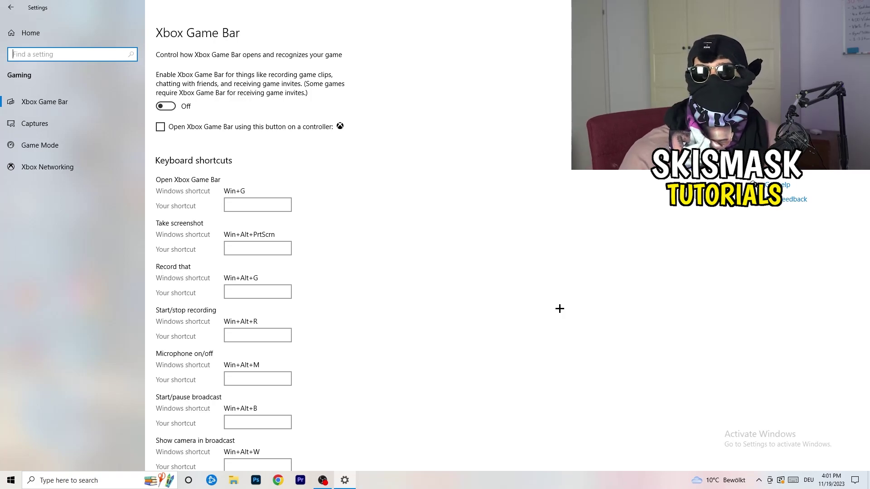
- On the Captures page, leave the maximum recording length at 2 hours with background recording off
click(72, 126)
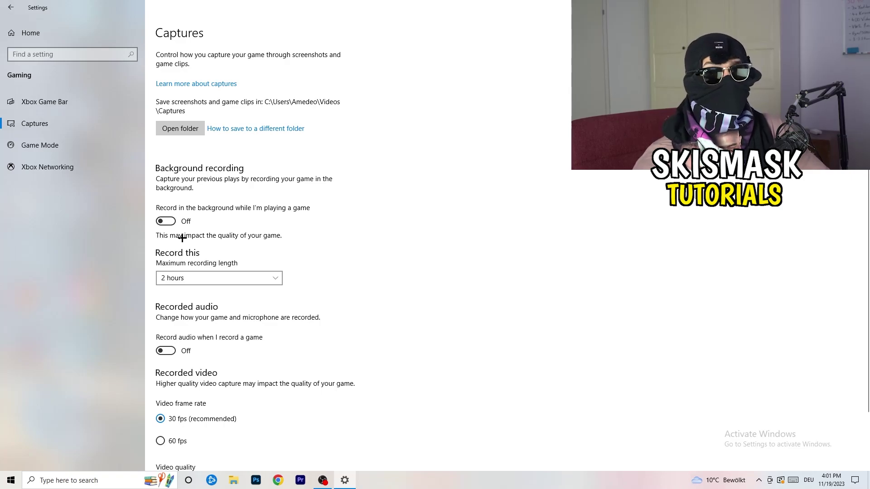
click(222, 283)
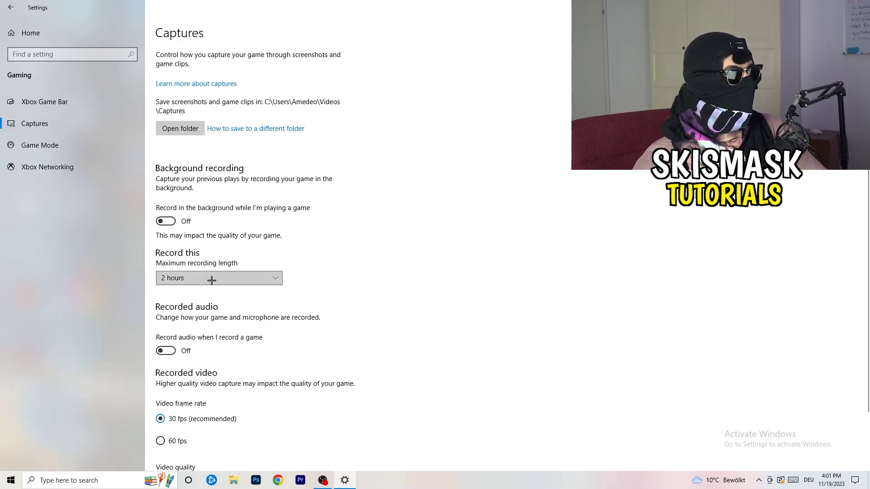
click(355, 249)
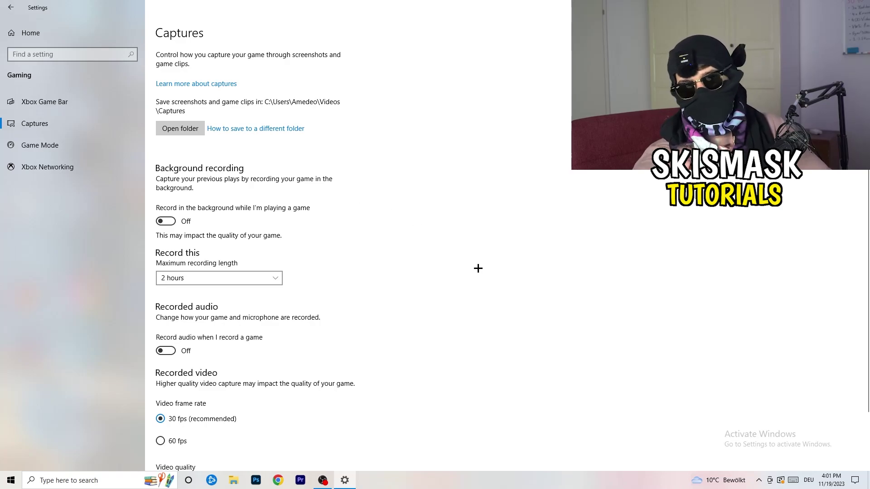
click(267, 277)
click(557, 226)
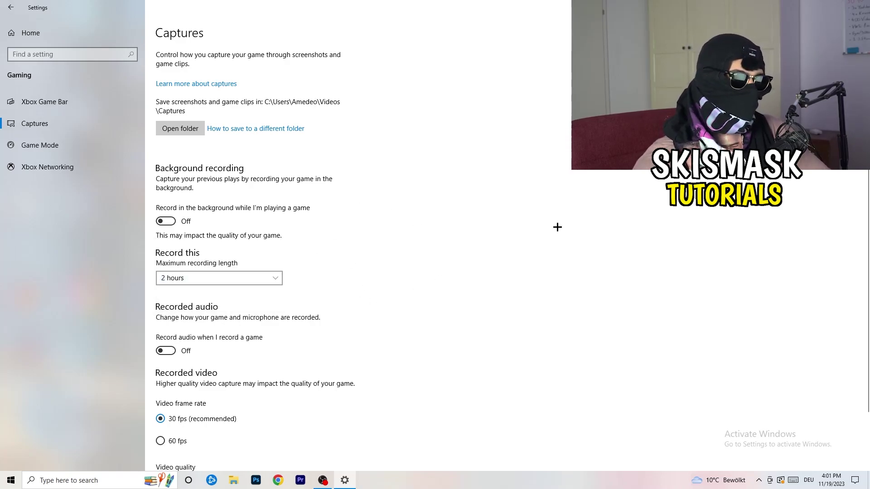
scroll(307, 341, down, 2)
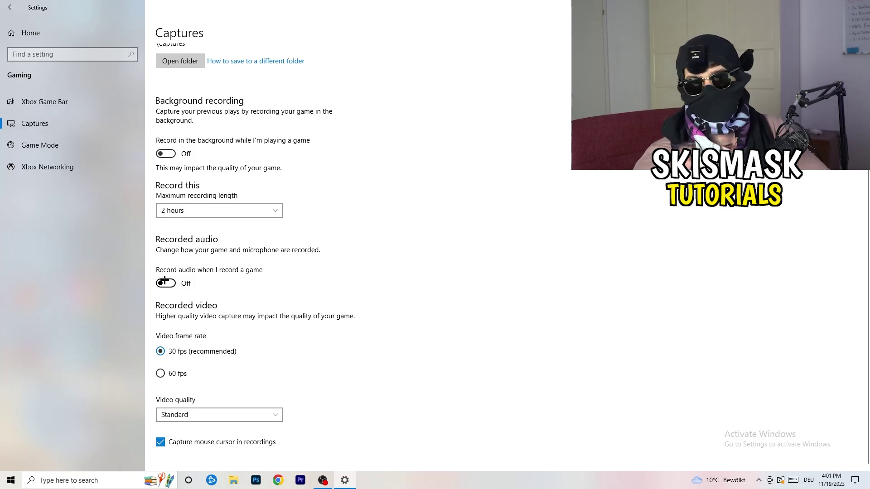
- Confirm the Game Mode toggle is On, then close Settings
click(62, 142)
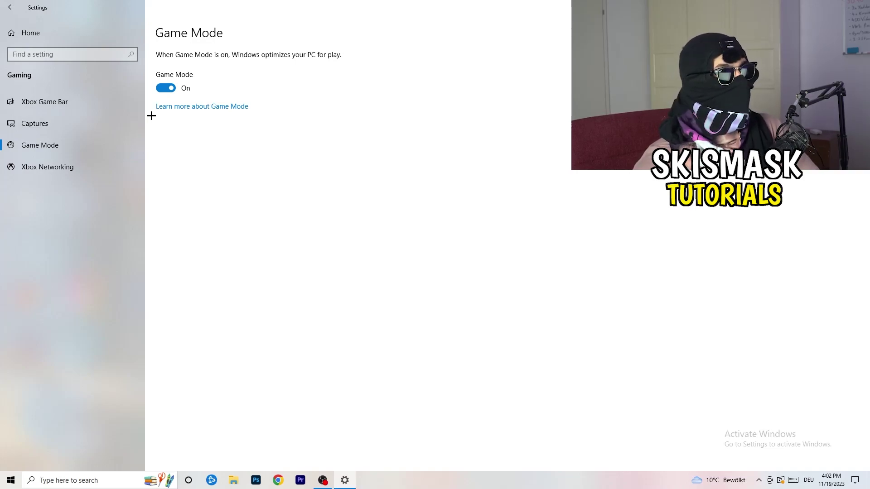
key(alt+F4)
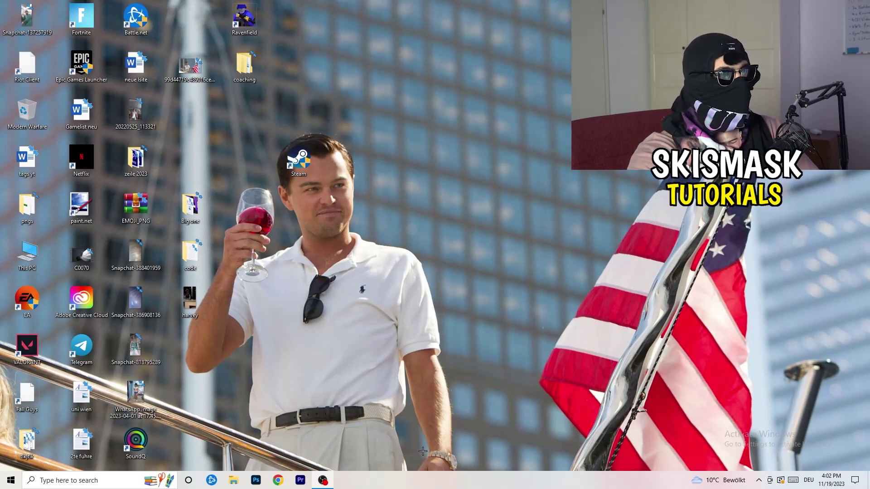
- Launch Task Manager from the taskbar menu and maximize it
drag(423, 479, 306, 426)
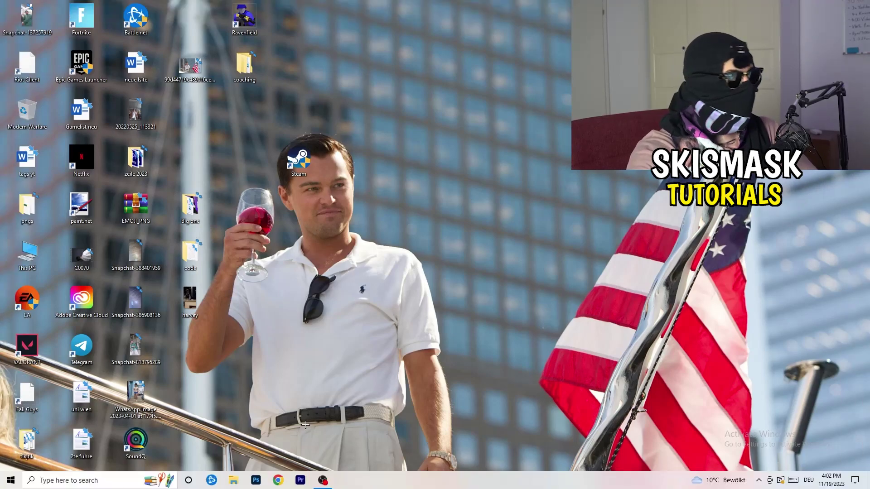
right_click(436, 486)
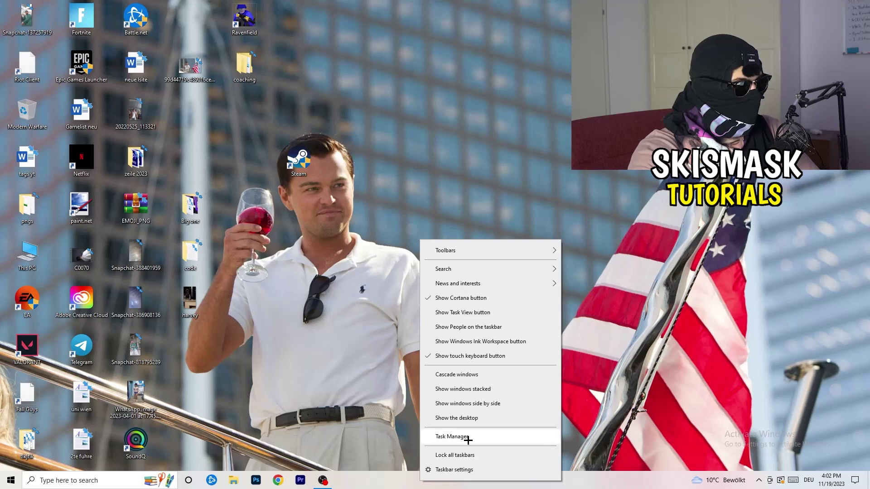
click(453, 437)
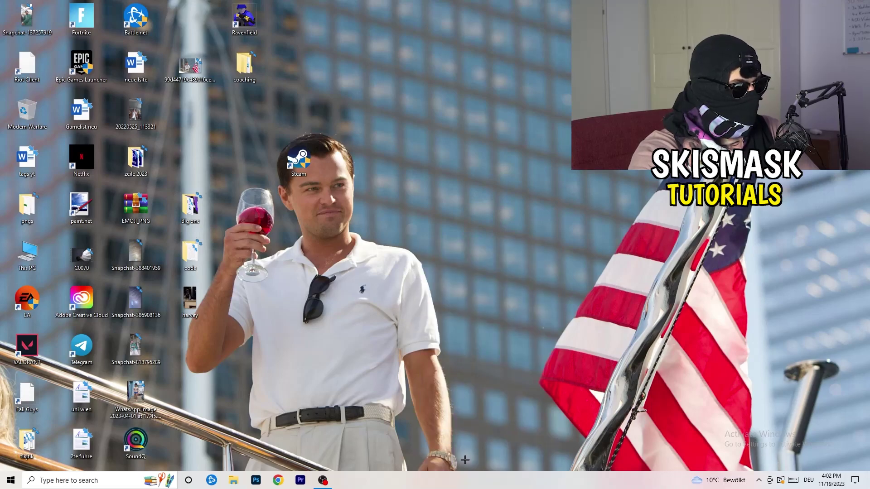
click(502, 23)
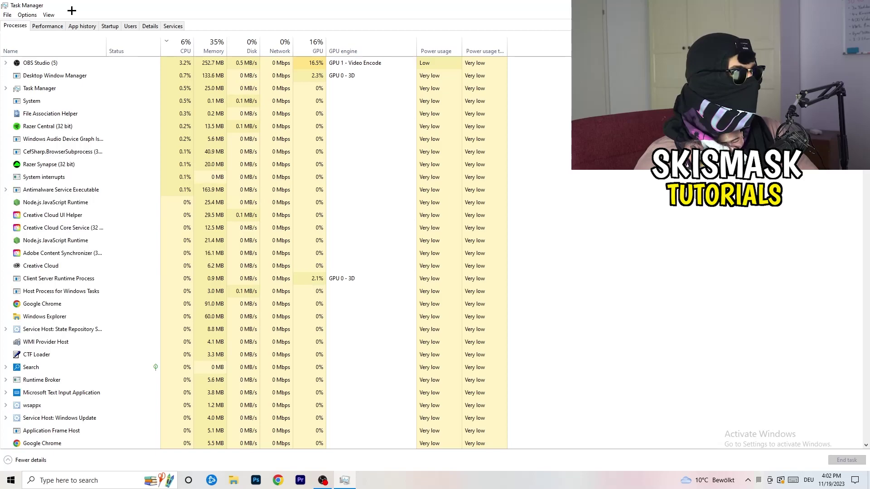
- Sort processes by GPU, inspect OBS Studio without ending it, then sort by CPU
click(312, 46)
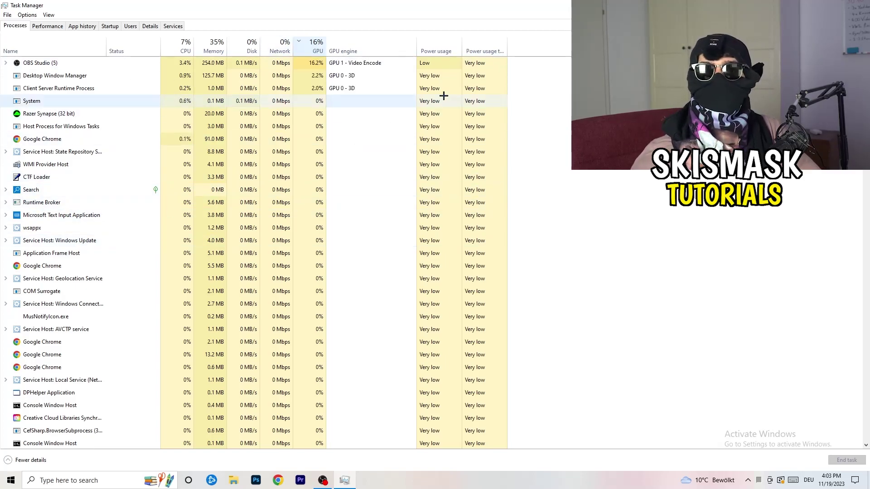
right_click(317, 66)
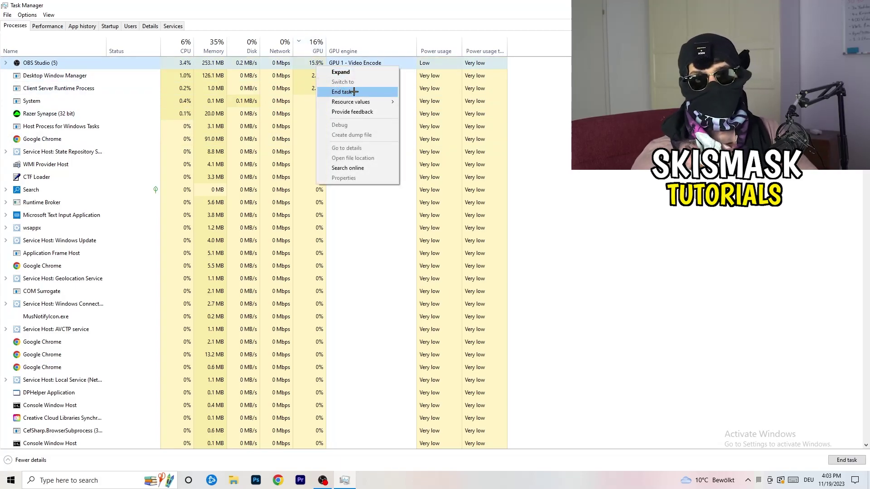
click(561, 111)
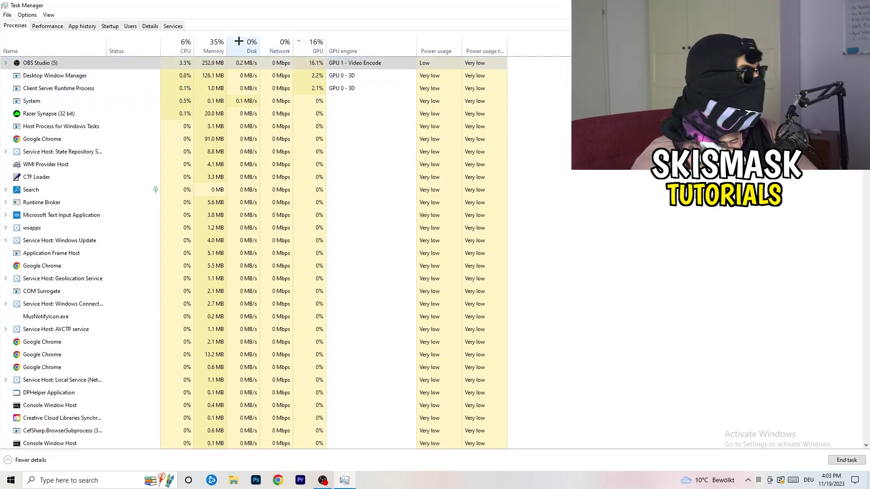
click(181, 45)
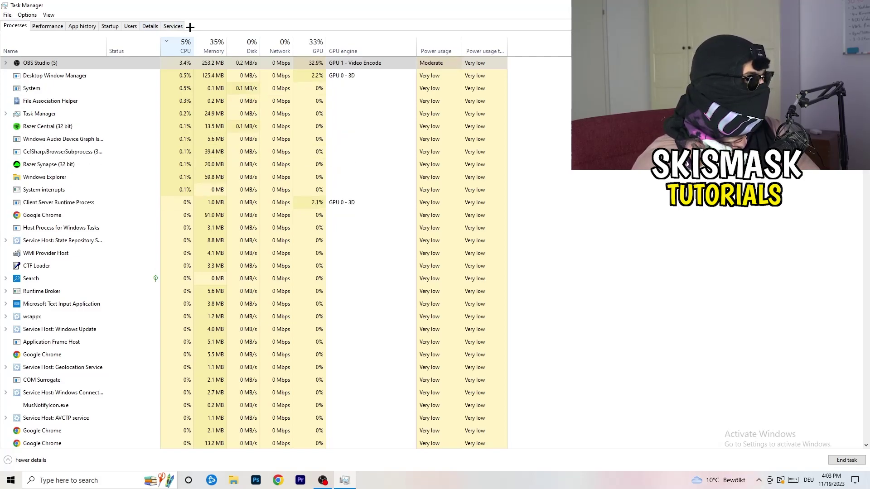
- Check Creative Cloud UI Helper.exe's priority on the Details tab unchanged, then show the Startup tab
click(150, 26)
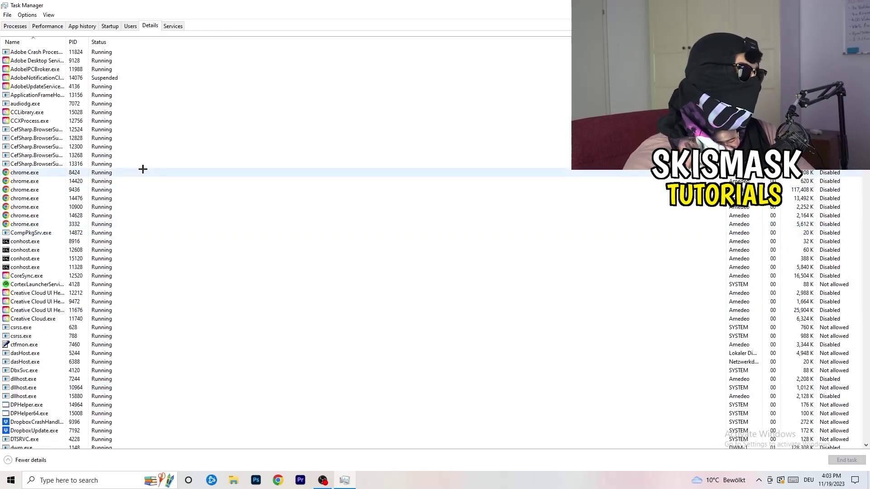
scroll(51, 245, down, 3)
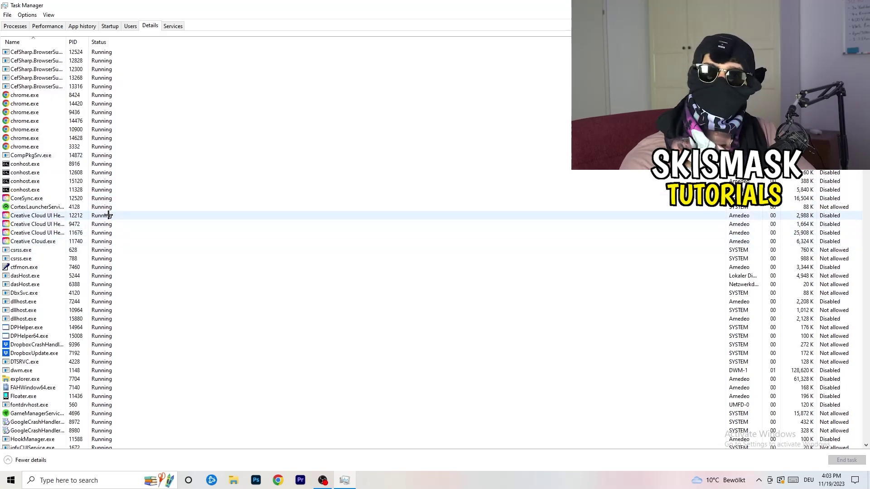
click(37, 233)
right_click(36, 232)
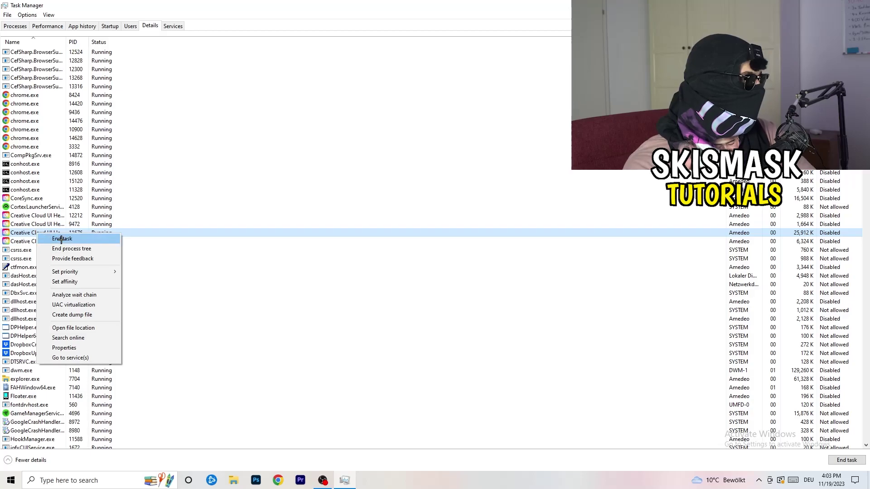
mouse_move(74, 272)
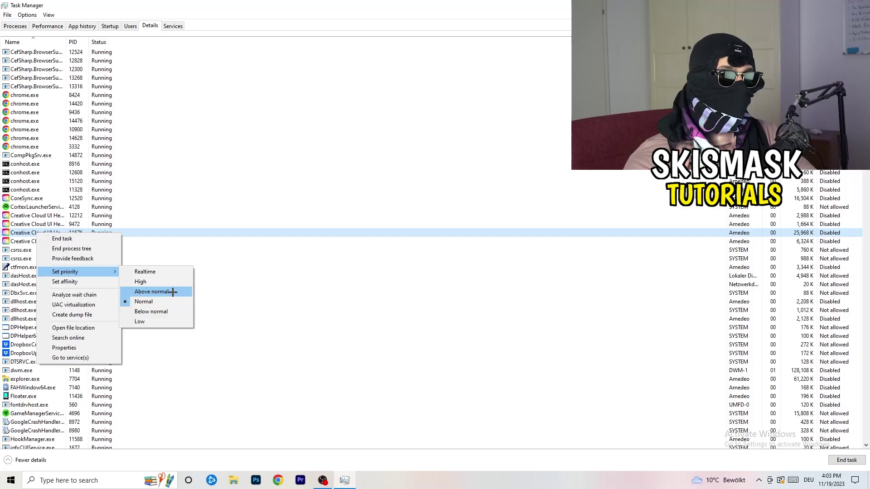
click(118, 28)
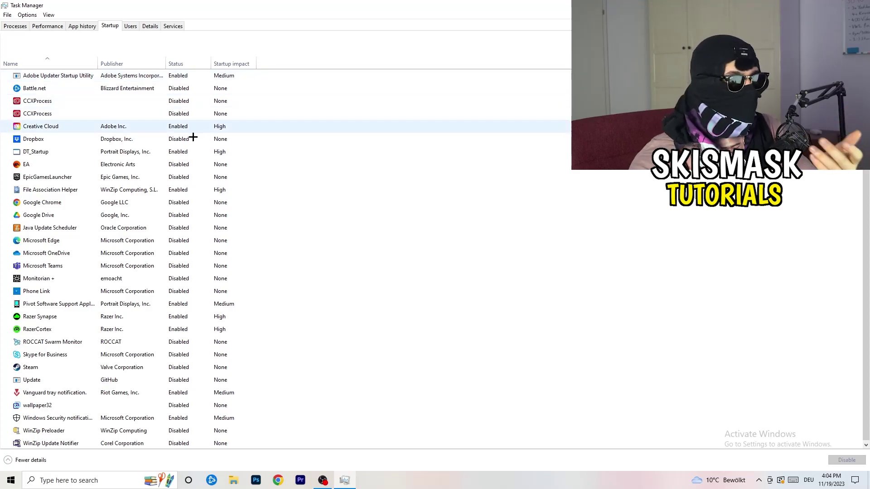
- Leave the DT_Startup entry unchanged, close Task Manager, and bring up the Start menu
right_click(199, 151)
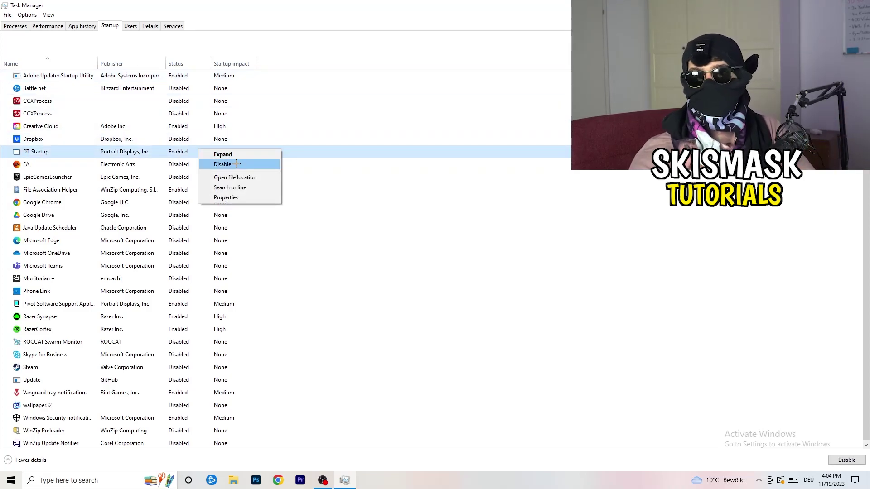
click(509, 31)
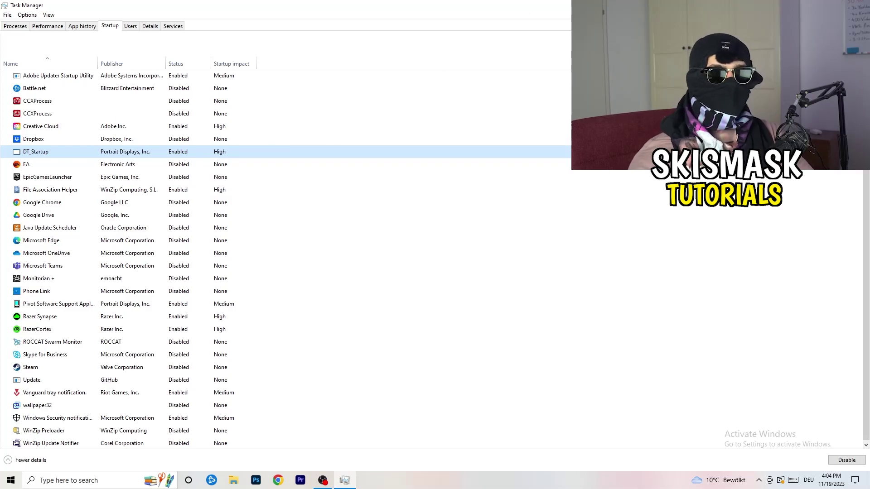
key(alt+F4)
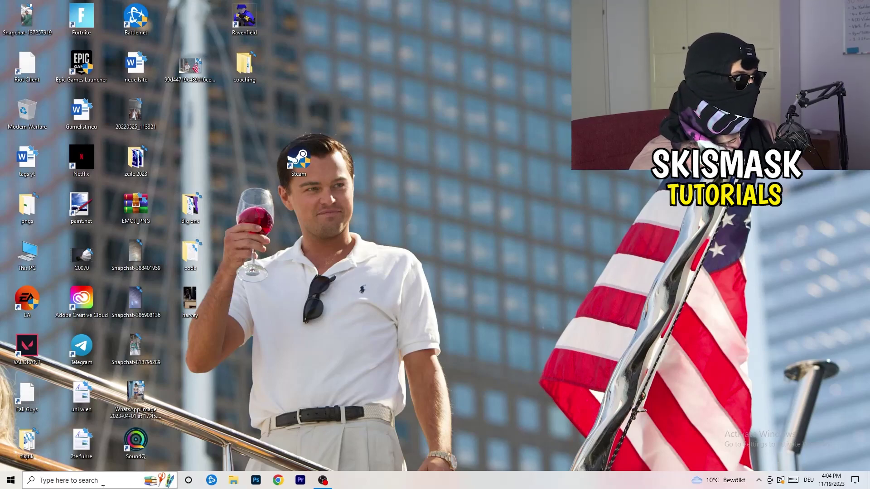
click(6, 484)
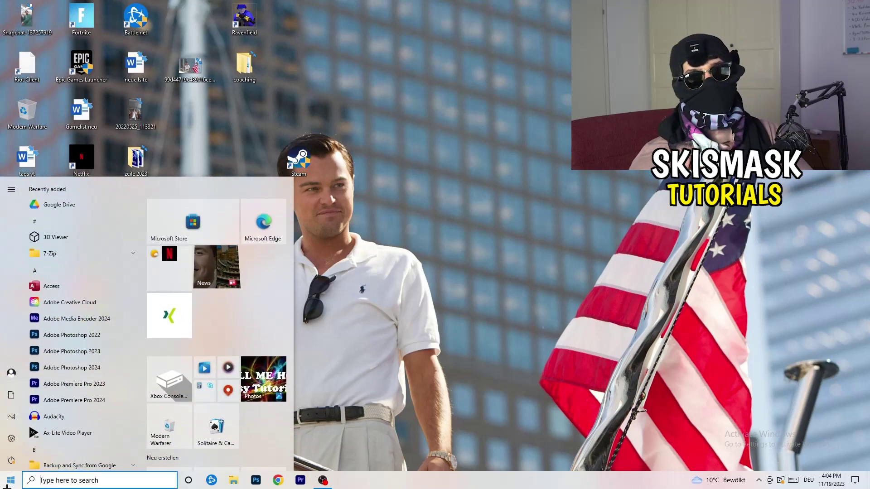
- In System > Display, keep text scaling at 100% (Recommended) with 1920 × 1080 resolution
click(18, 440)
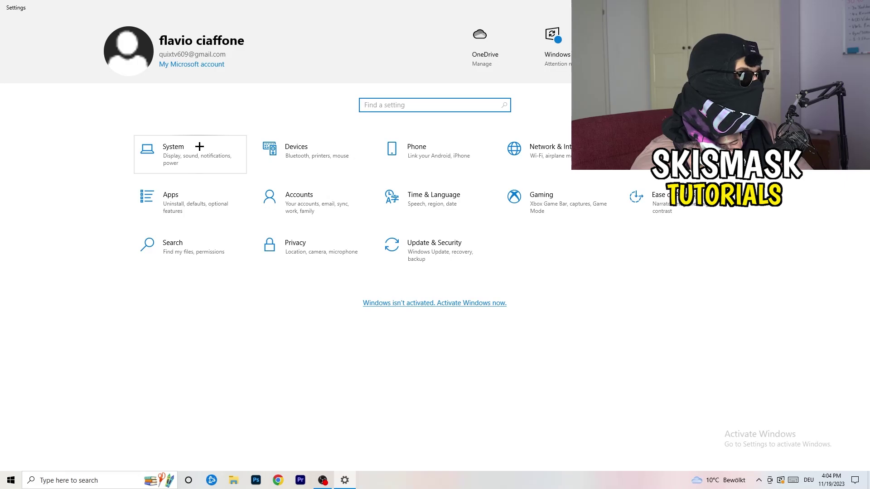
click(205, 147)
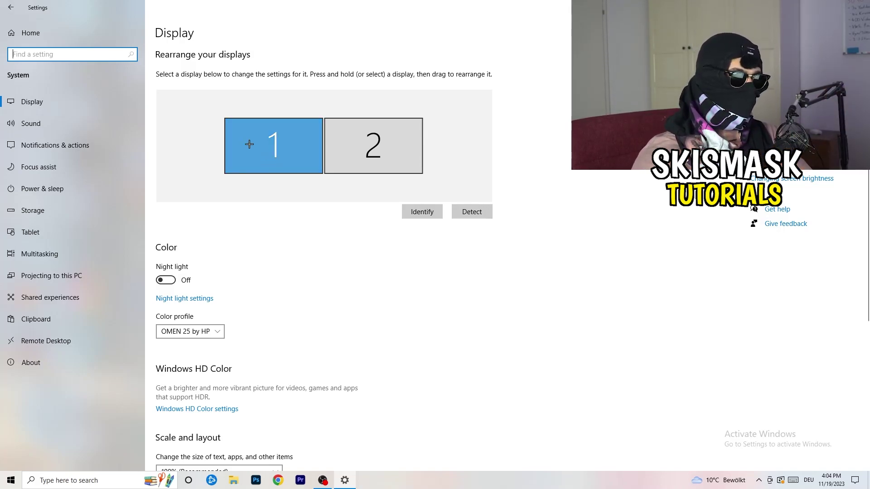
scroll(317, 165, down, 5)
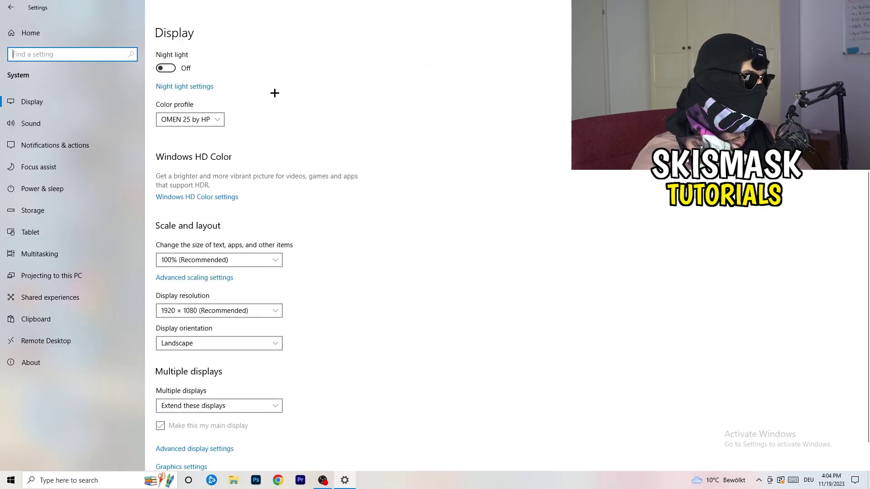
click(251, 262)
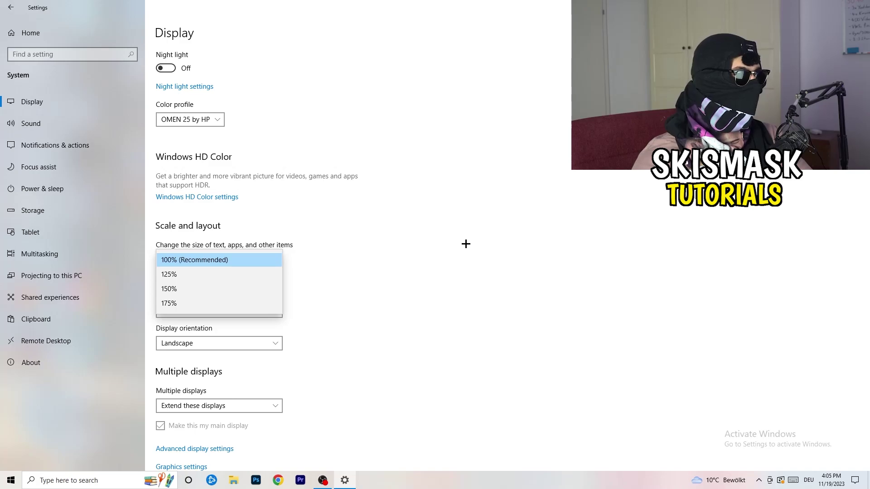
click(446, 240)
scroll(371, 249, down, 1)
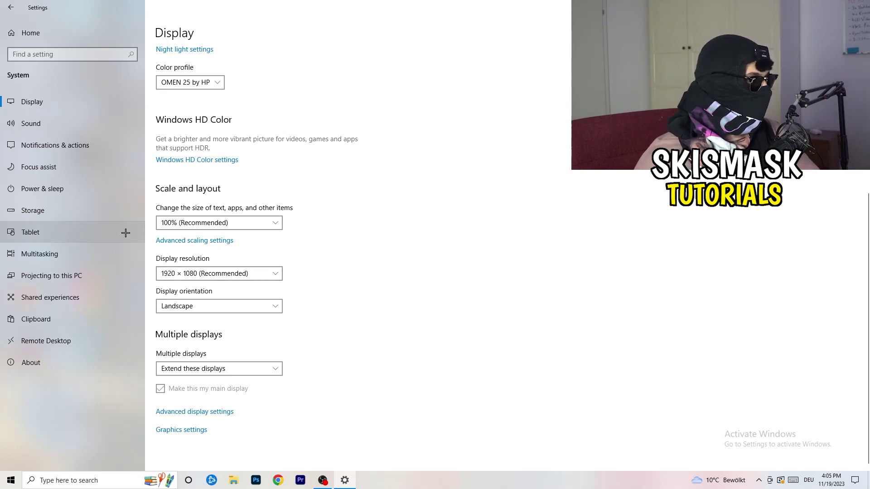
click(68, 192)
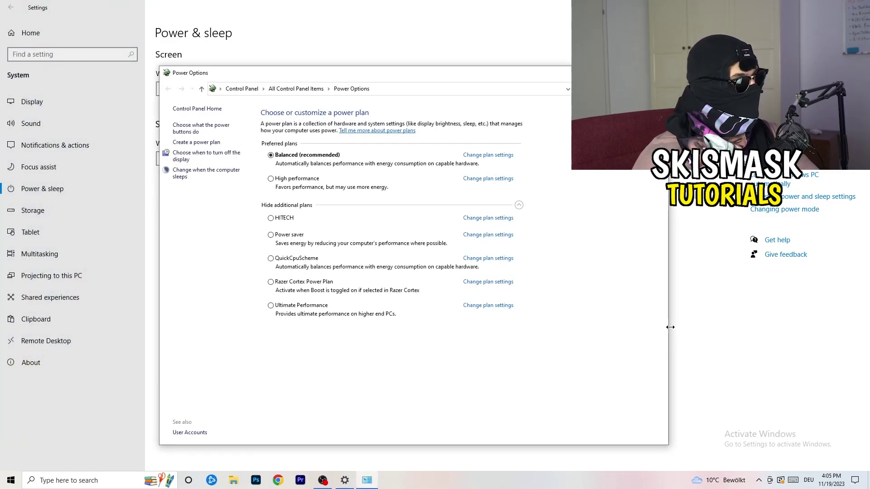
- Hide and re-show the additional power plans with Balanced kept, then close Power Options
click(519, 205)
click(519, 206)
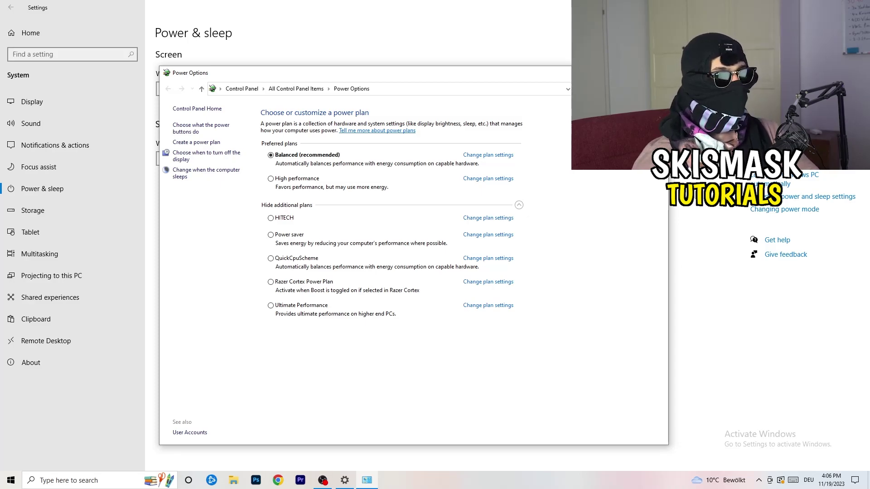
key(alt+F4)
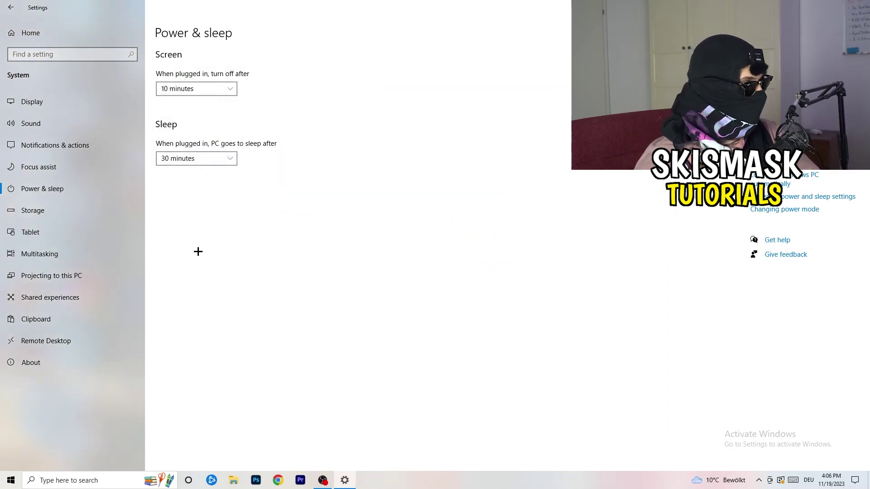
click(59, 216)
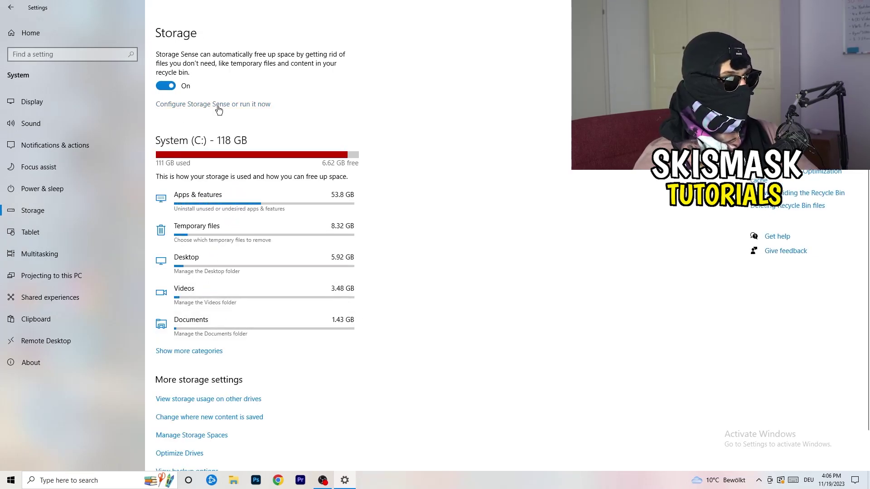
- In Storage Sense configuration, enable deleting unused temporary files and keep recycle bin cleanup at 14 days
click(218, 107)
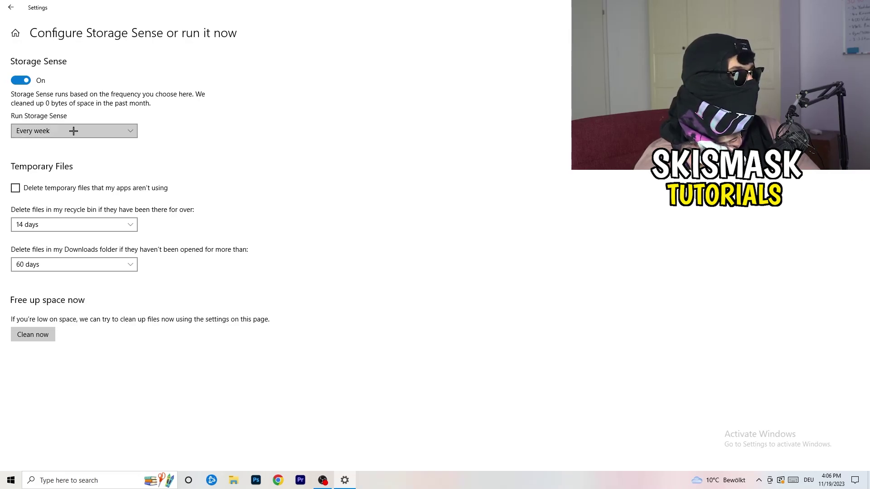
click(53, 189)
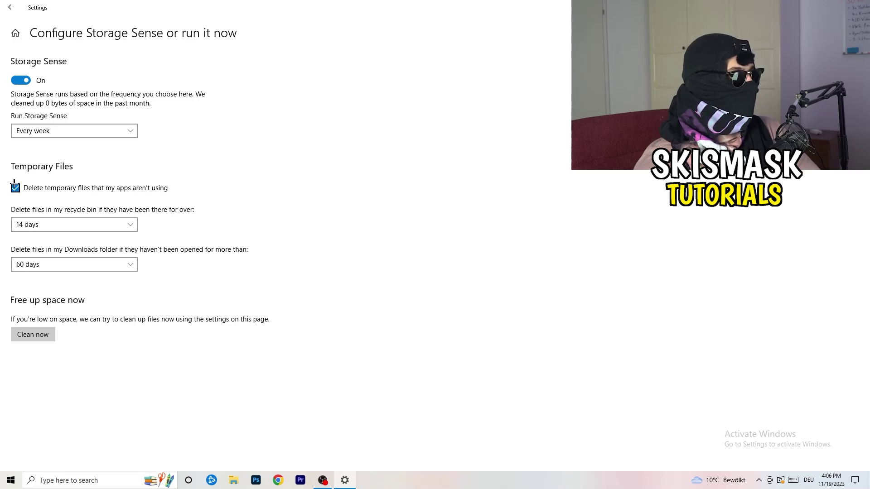
click(66, 225)
click(300, 179)
click(90, 224)
click(388, 159)
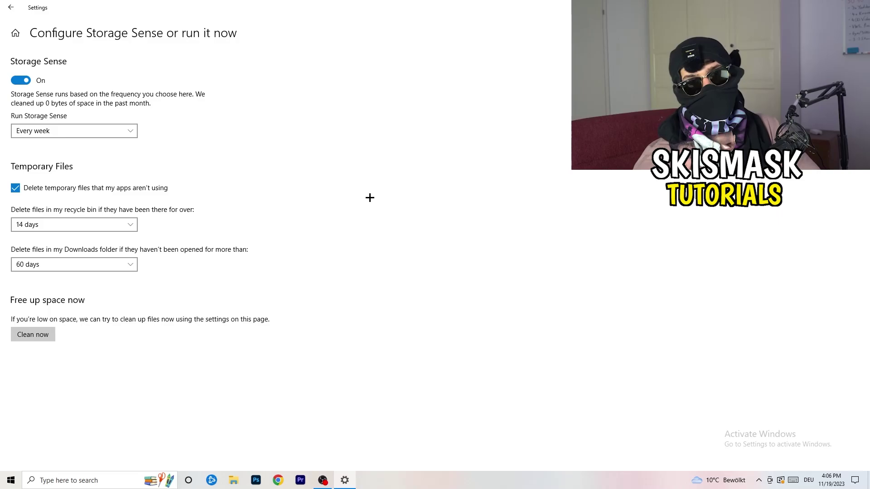
- Keep Downloads cleanup at 60 days, then go back to the Settings home page
click(78, 265)
click(80, 265)
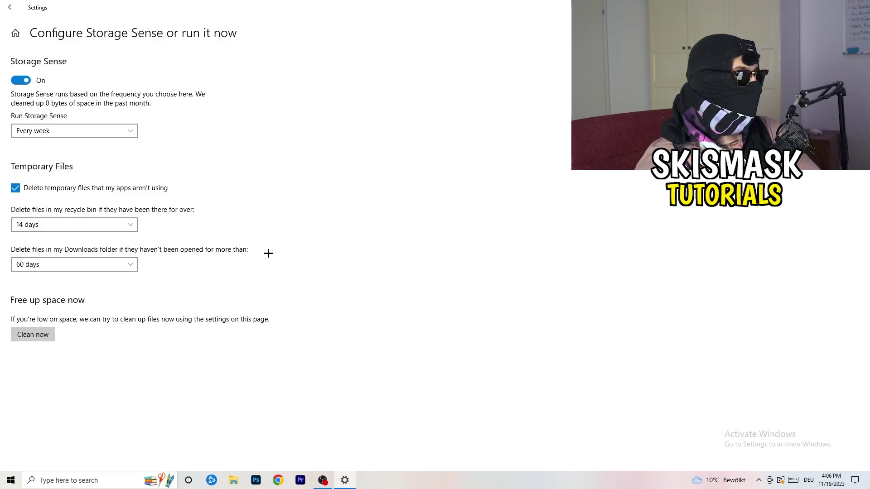
click(88, 271)
click(428, 219)
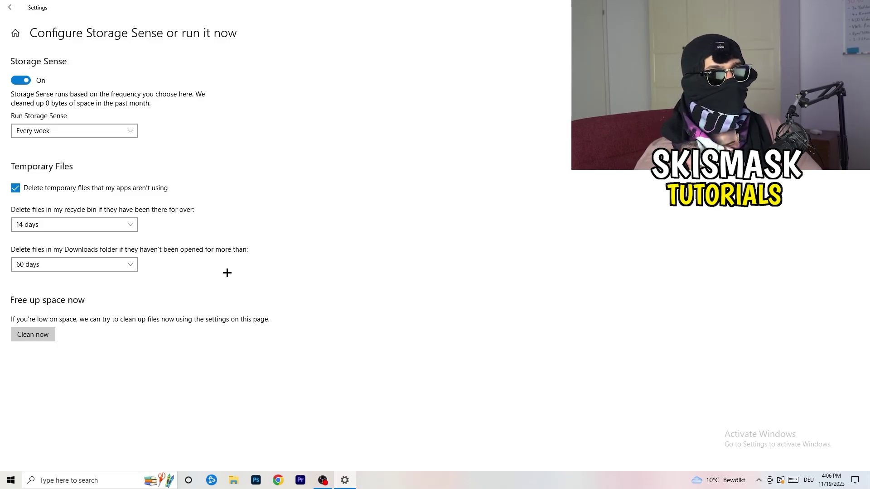
click(11, 7)
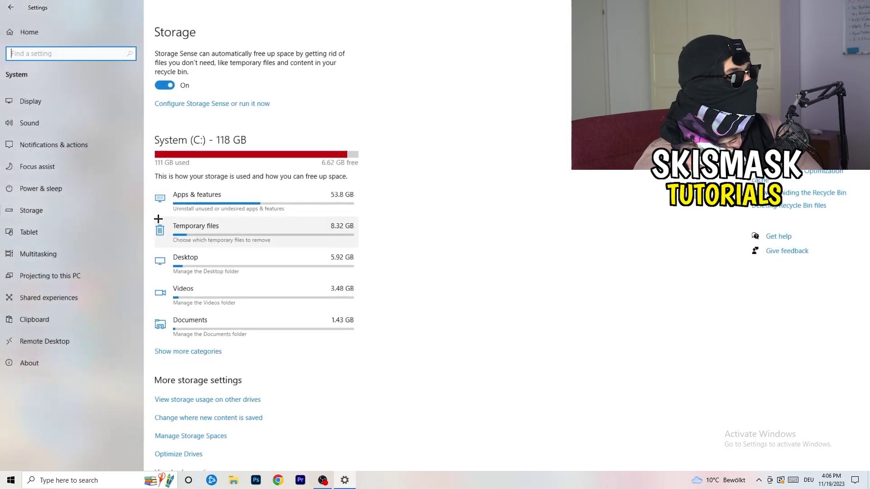
click(11, 7)
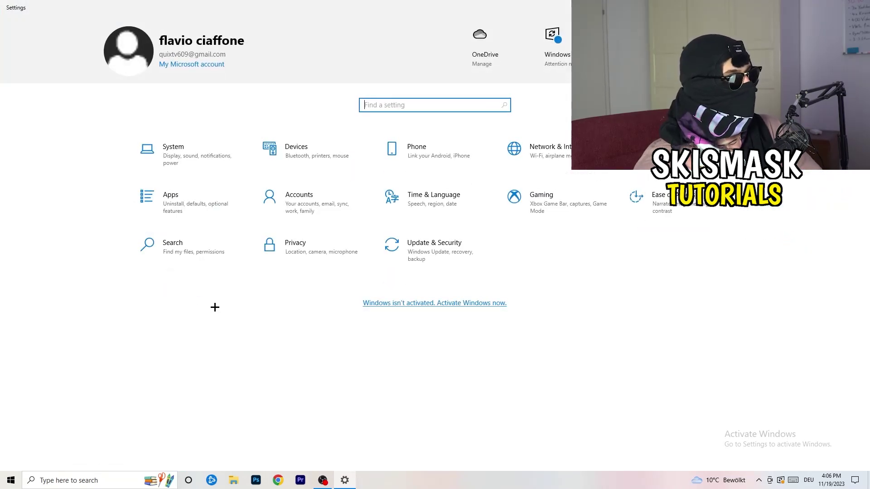
- Review Windows Update's pending restart for the 2023-11 cumulative update, close Settings, and bring up the desktop menu
click(429, 255)
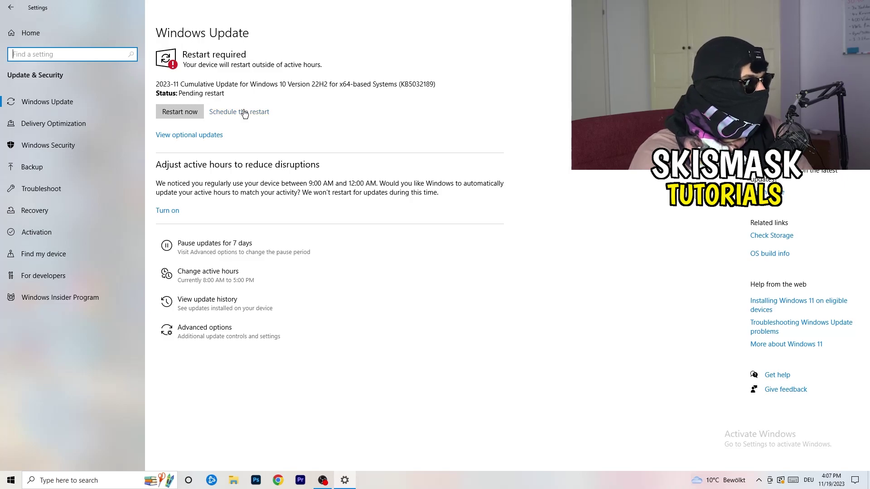
click(858, 7)
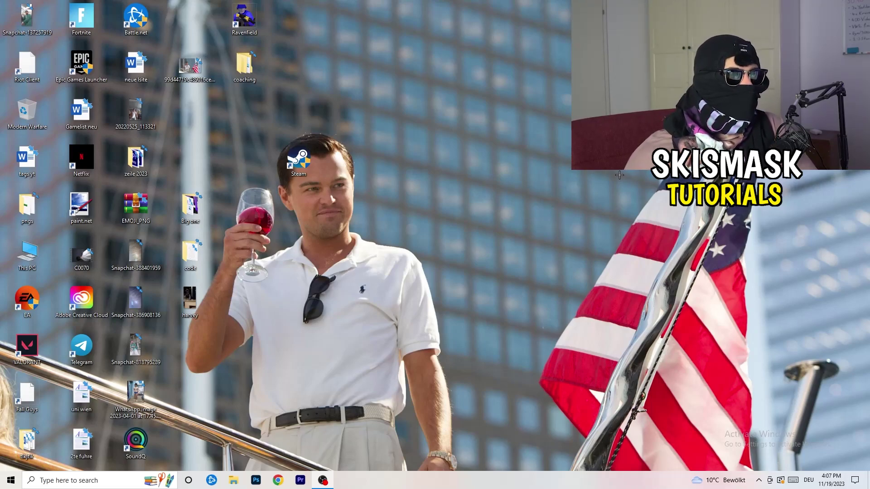
right_click(526, 192)
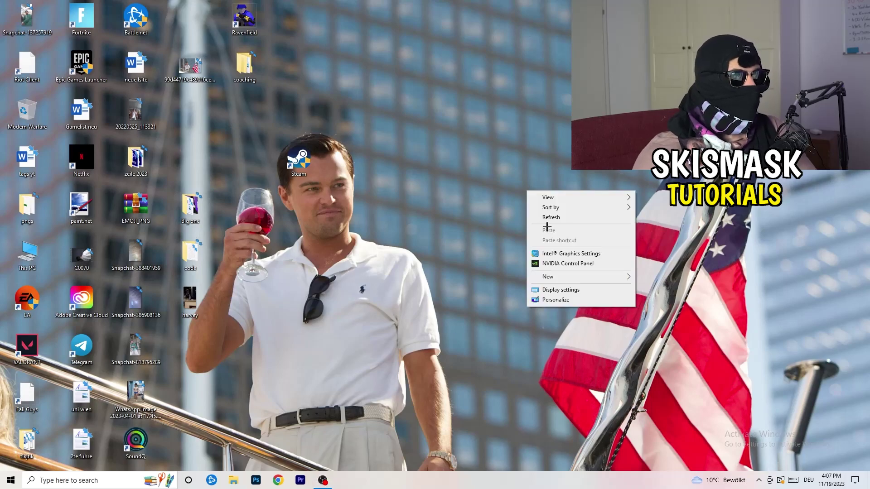
- Launch NVIDIA Control Panel from the desktop and go to Adjust image settings with preview
click(580, 264)
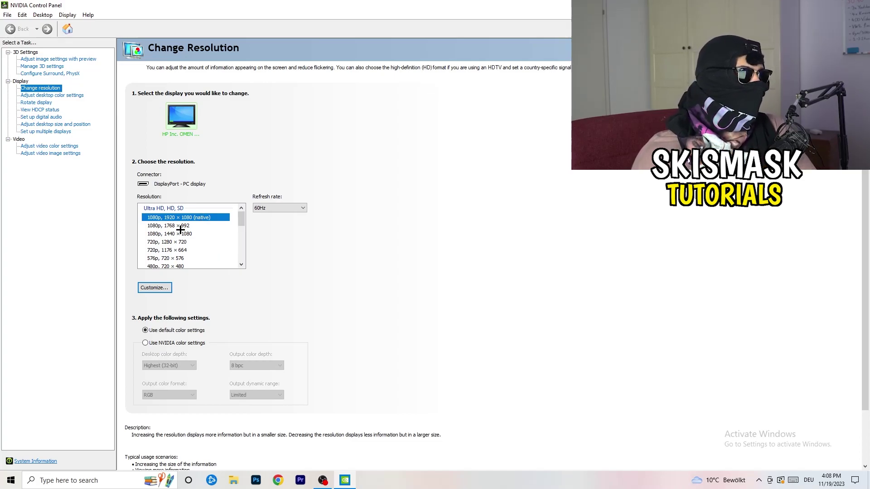
click(47, 60)
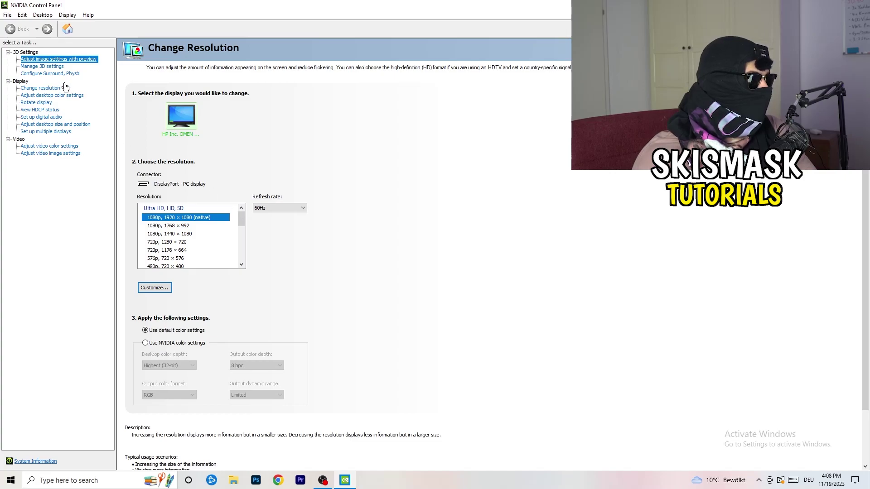